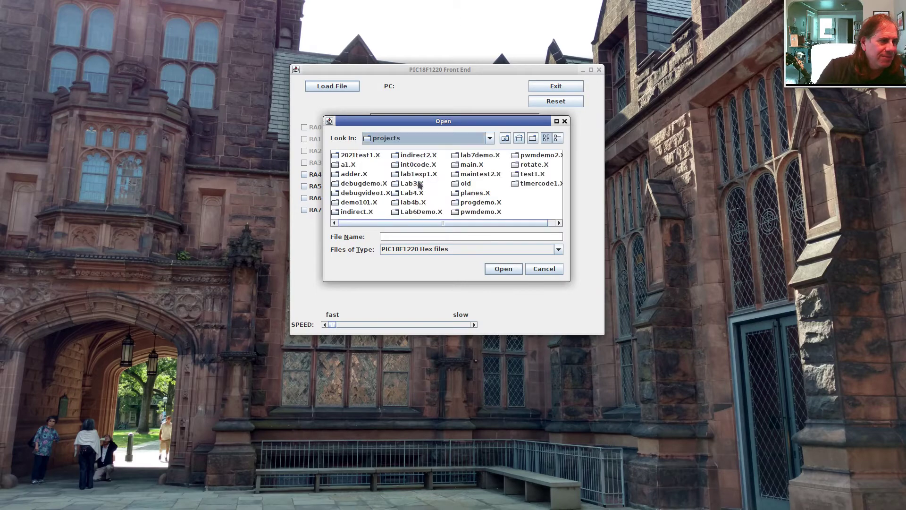
- Load planes.X.production.hex from the production folder under dist/default in the planes.X project
{"action": "double_click", "coordinate": [476, 193]}
{"action": "double_click", "coordinate": [348, 174]}
{"action": "double_click", "coordinate": [347, 156]}
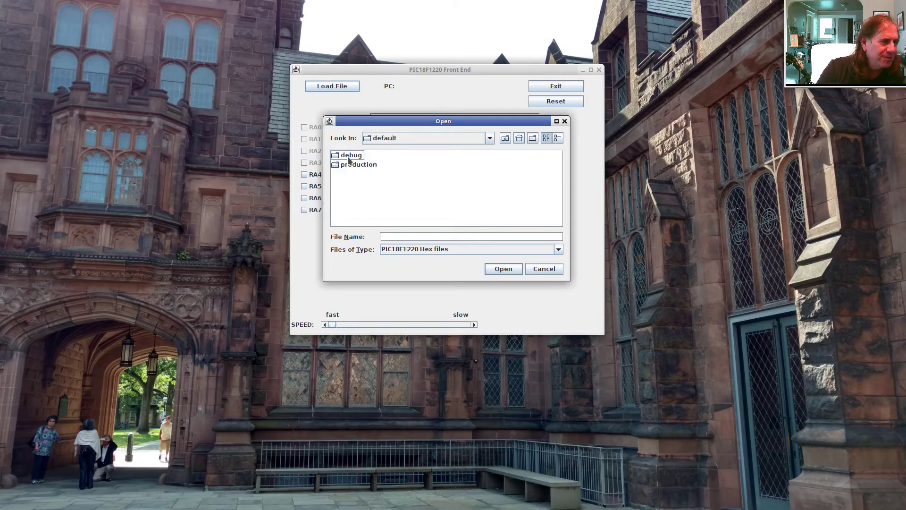
{"action": "double_click", "coordinate": [350, 164]}
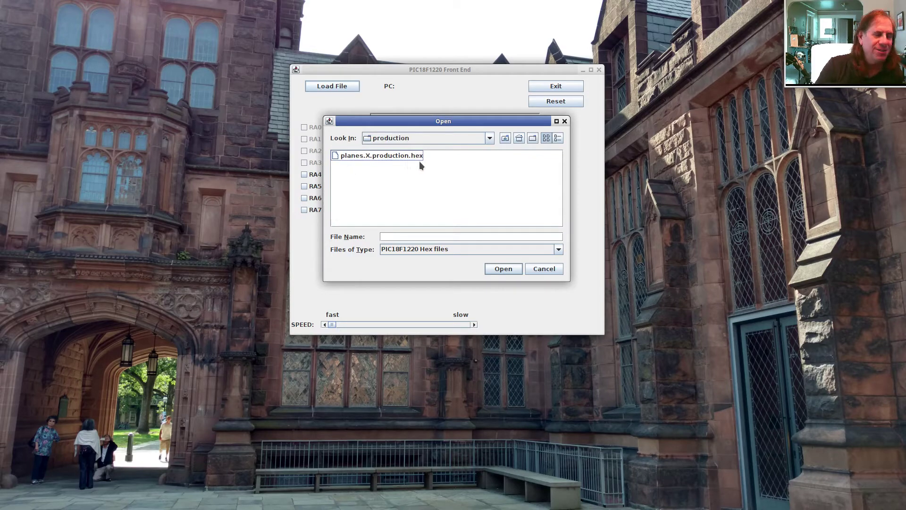
{"action": "double_click", "coordinate": [385, 157]}
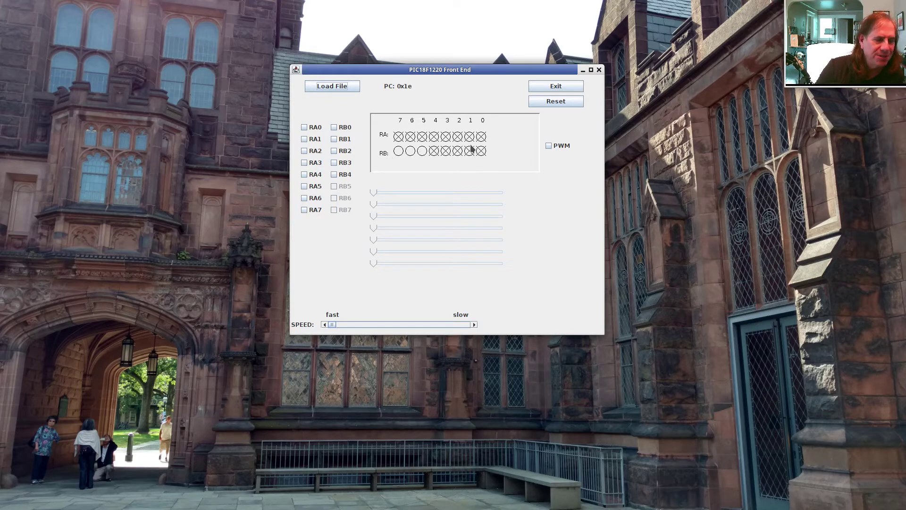
- Review the handwritten PORTB and TRISB pin diagram, and try the simulation at slow speed before restoring it to the fastest
{"action": "key", "text": "alt+Tab"}
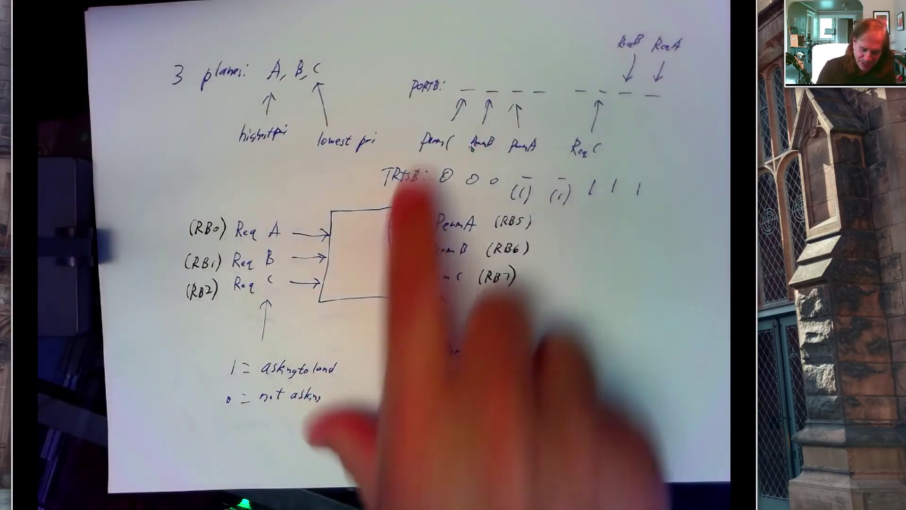
{"action": "key", "text": "alt+Tab"}
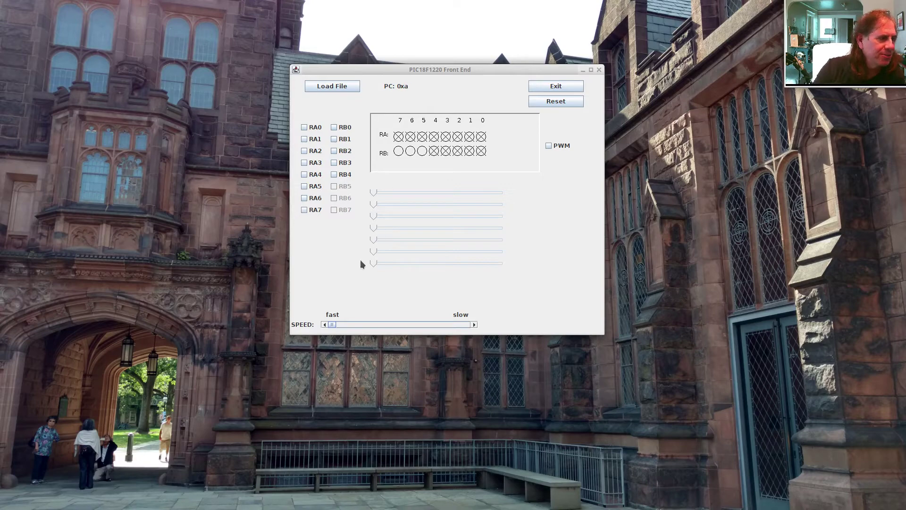
{"action": "left_click_drag", "start_coordinate": [336, 324], "coordinate": [462, 340]}
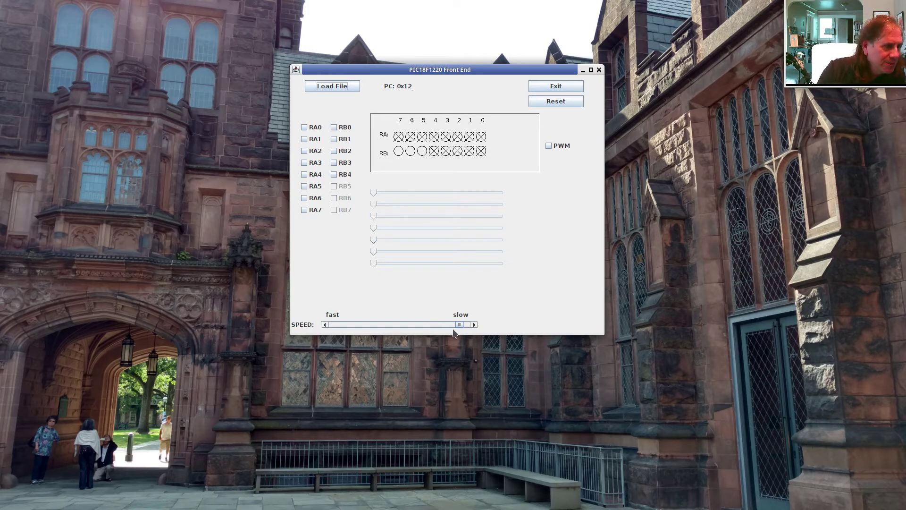
{"action": "left_click_drag", "start_coordinate": [459, 326], "coordinate": [329, 339]}
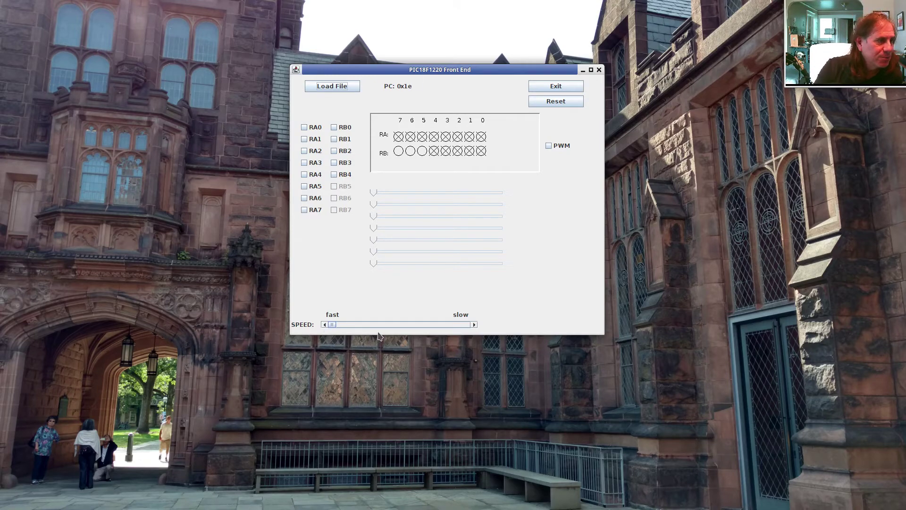
- Test the landing requests by turning on RB2, RB1 and RB0, and clear RB1, RB0 and RB2 one after another
{"action": "left_click", "coordinate": [333, 139]}
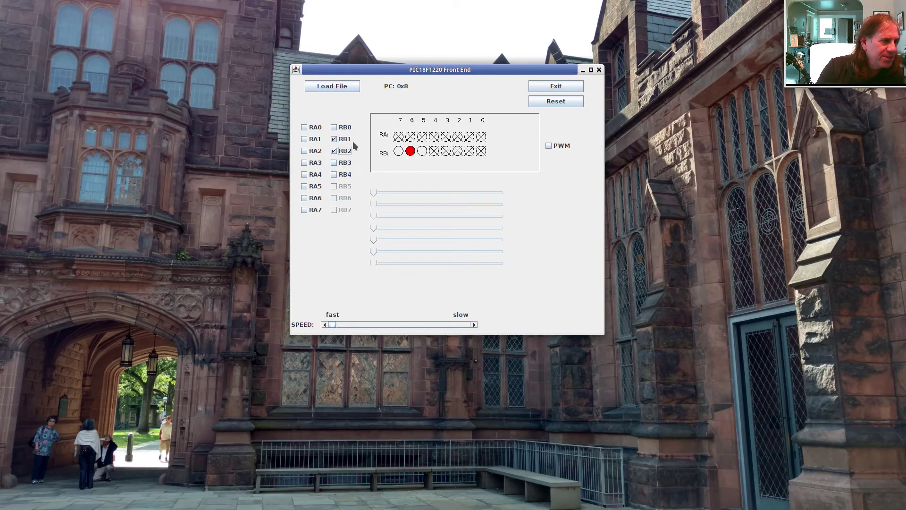
{"action": "left_click", "coordinate": [333, 127]}
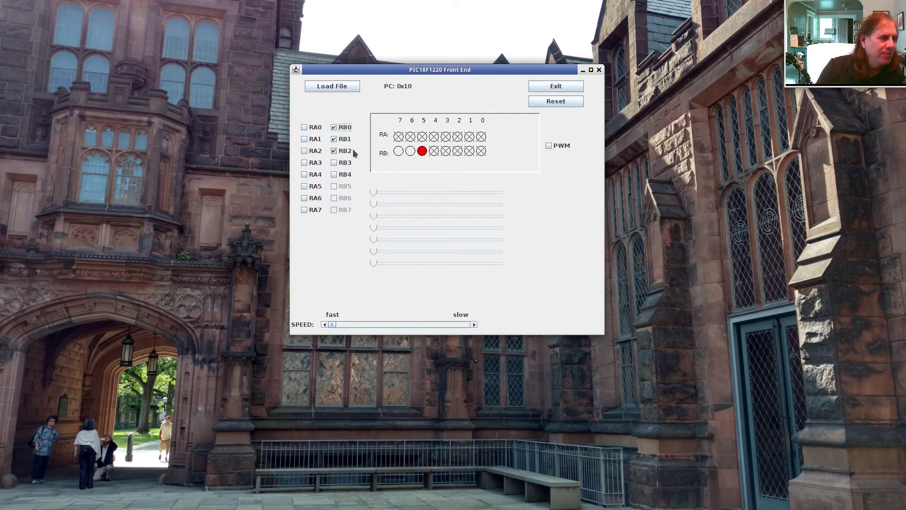
{"action": "left_click", "coordinate": [336, 137]}
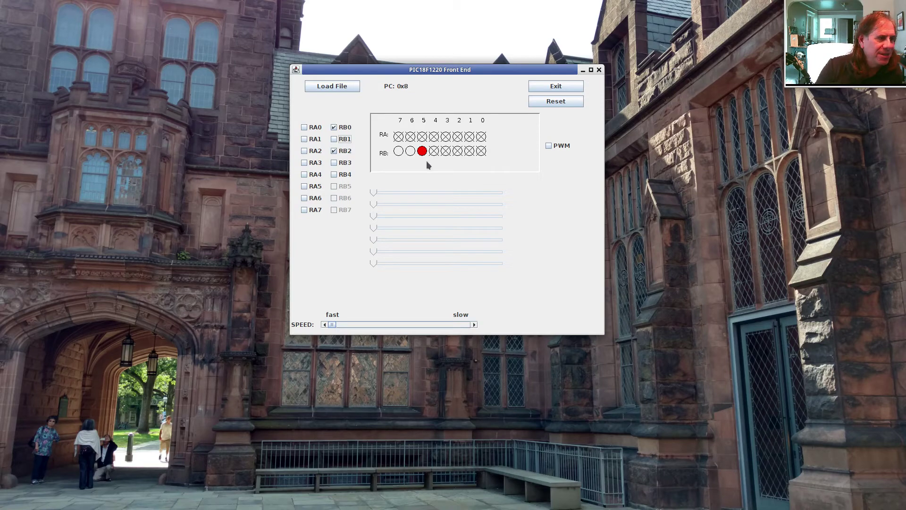
{"action": "left_click", "coordinate": [343, 129]}
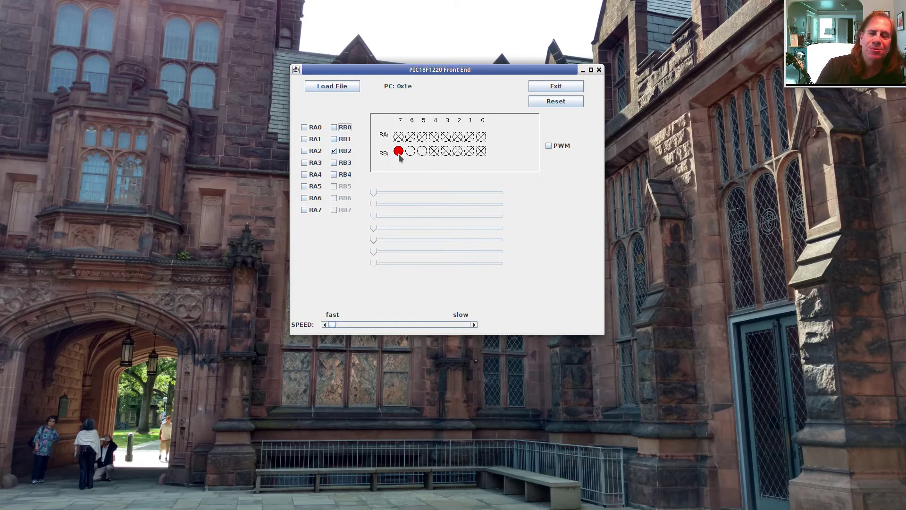
{"action": "left_click", "coordinate": [344, 151]}
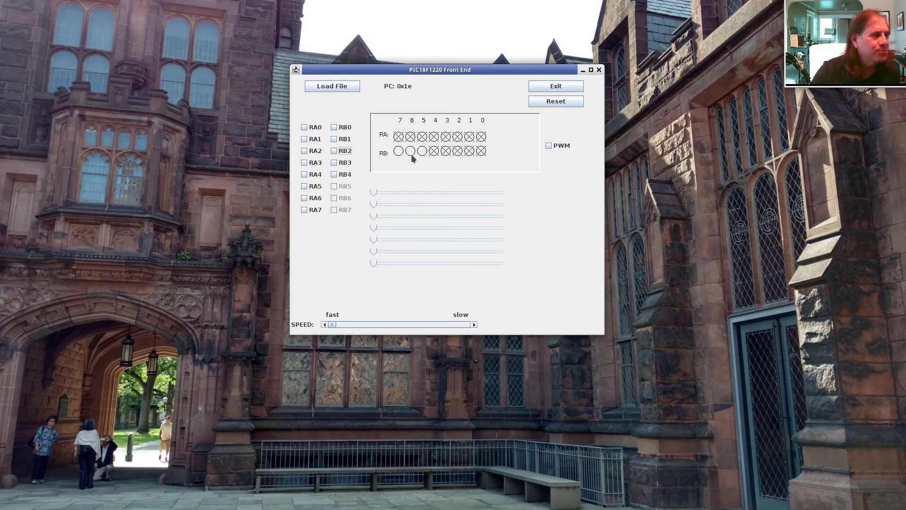
- Load adder.X.production.hex from the production folder under dist/default in the adder.X project
{"action": "left_click", "coordinate": [335, 85]}
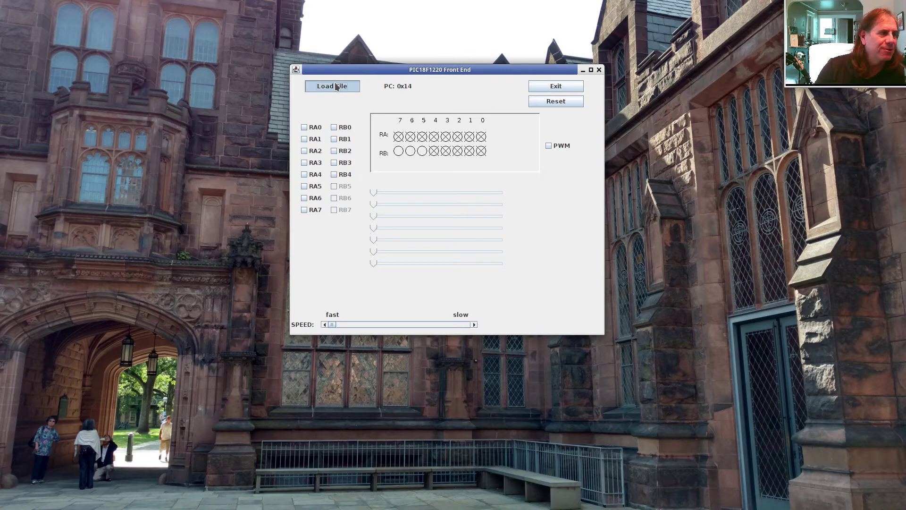
{"action": "left_click", "coordinate": [489, 139]}
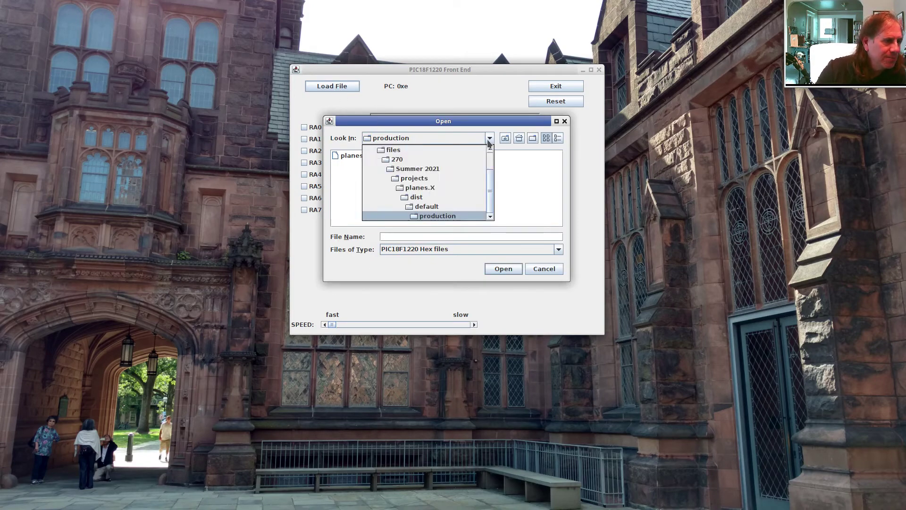
{"action": "left_click", "coordinate": [437, 176]}
{"action": "double_click", "coordinate": [357, 175]}
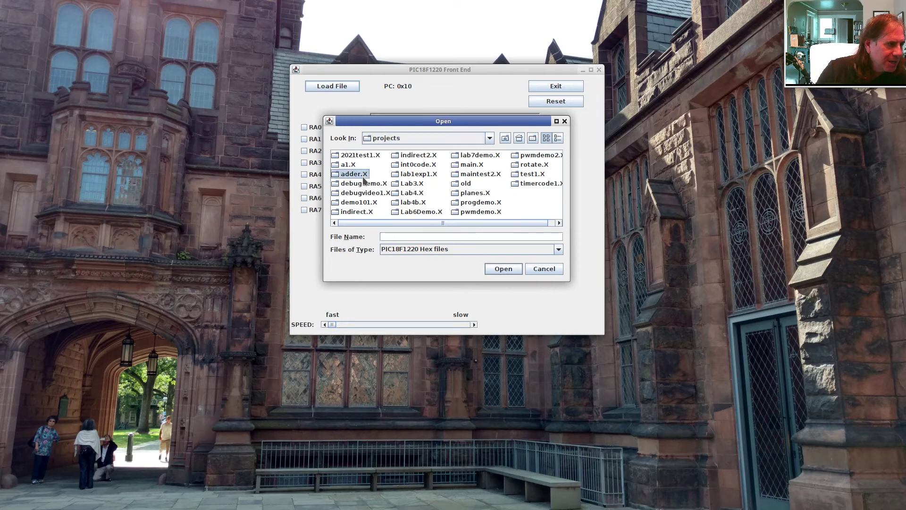
{"action": "double_click", "coordinate": [352, 175]}
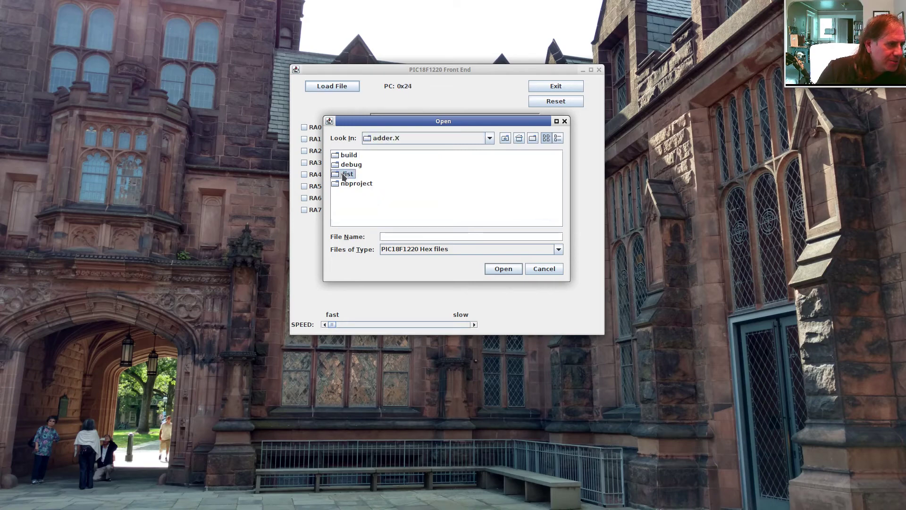
{"action": "double_click", "coordinate": [343, 158]}
{"action": "double_click", "coordinate": [347, 157]}
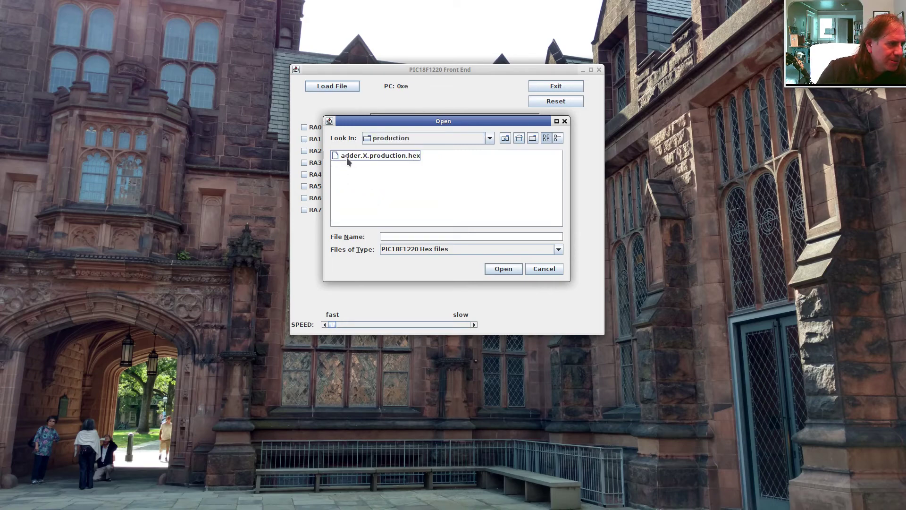
{"action": "double_click", "coordinate": [347, 156]}
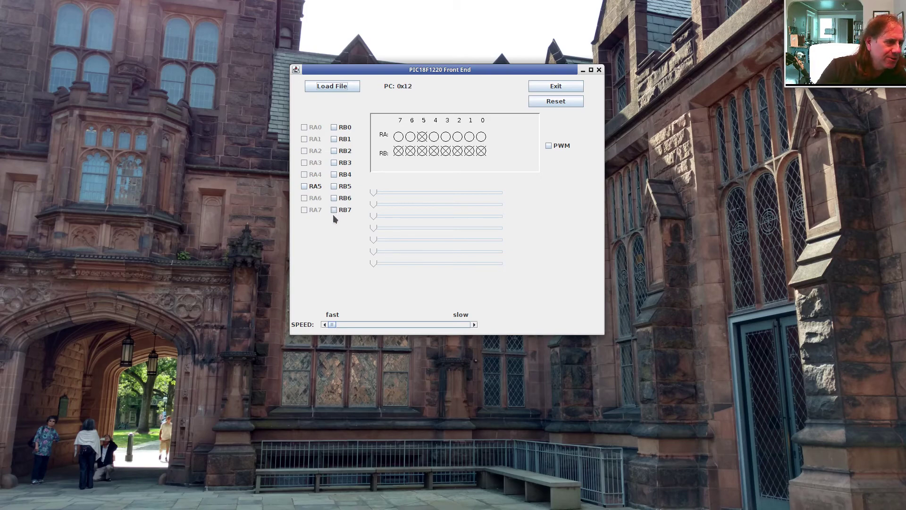
- Test the adder with only RB0 and RB4 on, and repeat with only RB1 and RB5 on
{"action": "left_click", "coordinate": [334, 127]}
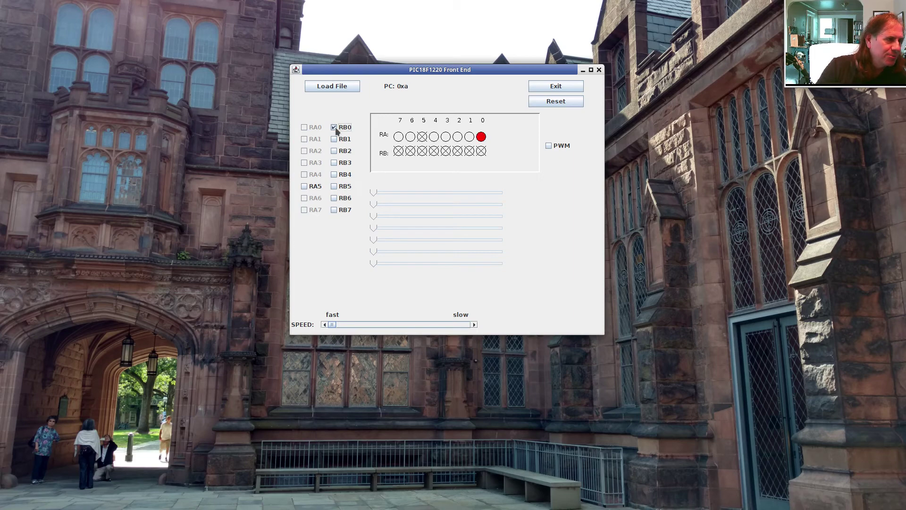
{"action": "left_click", "coordinate": [337, 177]}
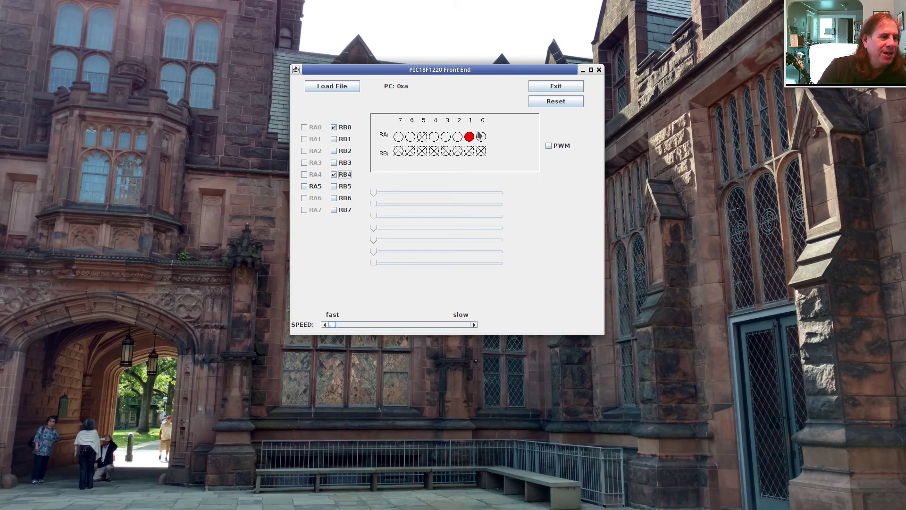
{"action": "left_click", "coordinate": [334, 139]}
{"action": "left_click", "coordinate": [335, 127]}
{"action": "left_click", "coordinate": [334, 186]}
{"action": "left_click", "coordinate": [334, 174]}
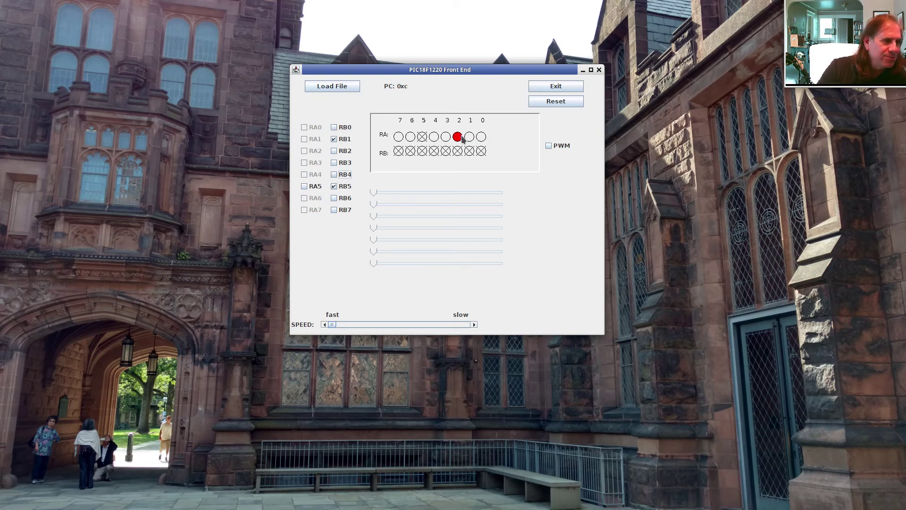
- Turn on the remaining inputs RB0, RB2, RB3, RB4, RB6 and RB7 so all eight port B bits are set
{"action": "left_click", "coordinate": [334, 127]}
{"action": "left_click", "coordinate": [334, 151]}
{"action": "left_click", "coordinate": [335, 162]}
{"action": "left_click", "coordinate": [335, 174]}
{"action": "left_click", "coordinate": [334, 198]}
{"action": "left_click", "coordinate": [334, 210]}
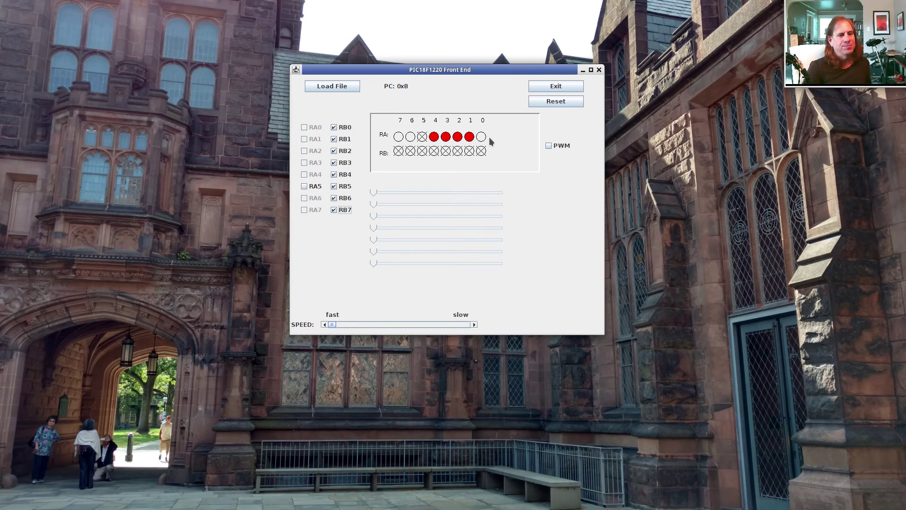
- With RB4 to RB7 on, test the adder with RB1 to RB3 cleared, and again with them set and RB0 cleared
{"action": "left_click", "coordinate": [334, 162]}
{"action": "left_click", "coordinate": [334, 139]}
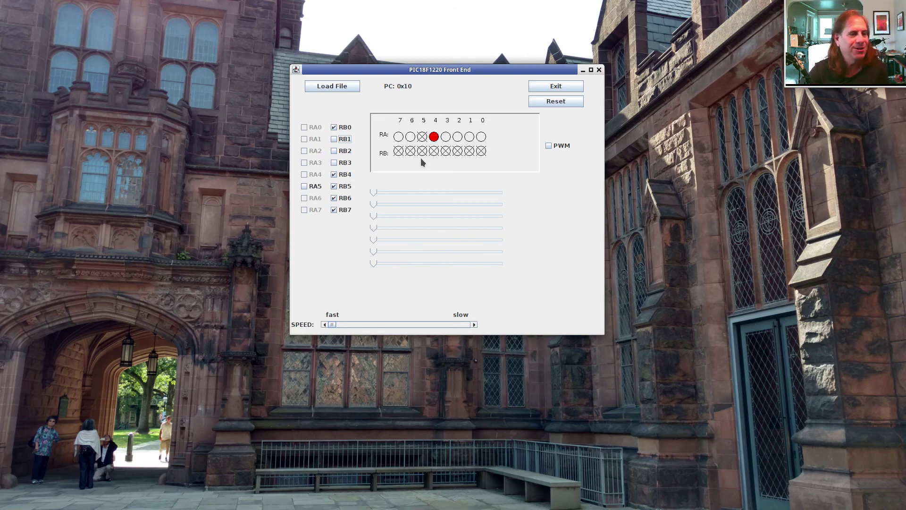
{"action": "left_click", "coordinate": [334, 164]}
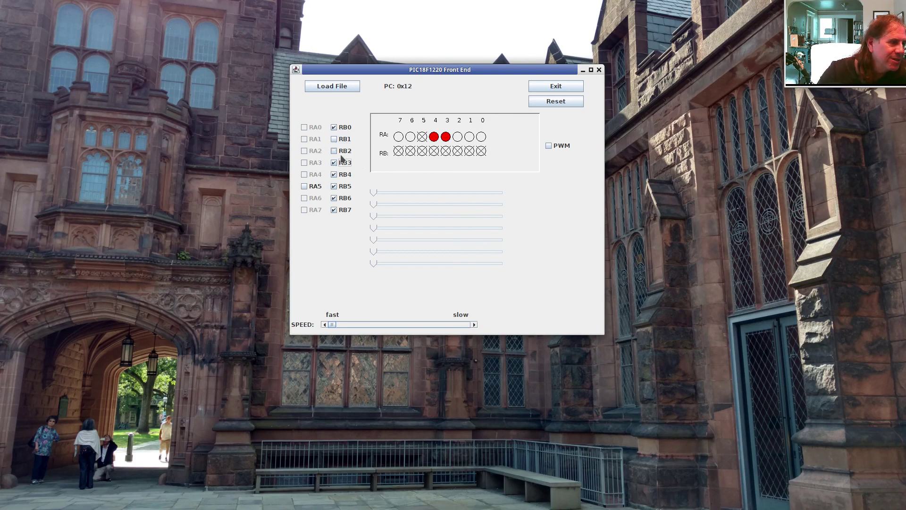
{"action": "left_click", "coordinate": [336, 151]}
{"action": "left_click", "coordinate": [348, 138]}
{"action": "left_click", "coordinate": [347, 127]}
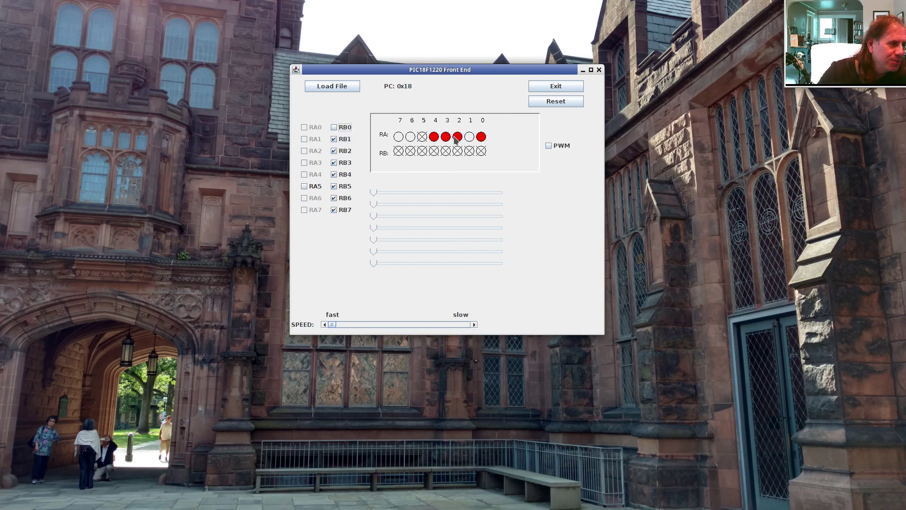
- Clear RB1 through RB6 and turn on RB0, leaving only RB7 and RB0 set as adder inputs
{"action": "left_click", "coordinate": [334, 198]}
{"action": "left_click", "coordinate": [334, 187]}
{"action": "left_click", "coordinate": [334, 175]}
{"action": "left_click", "coordinate": [334, 163]}
{"action": "left_click", "coordinate": [334, 151]}
{"action": "left_click", "coordinate": [335, 140]}
{"action": "left_click", "coordinate": [334, 128]}
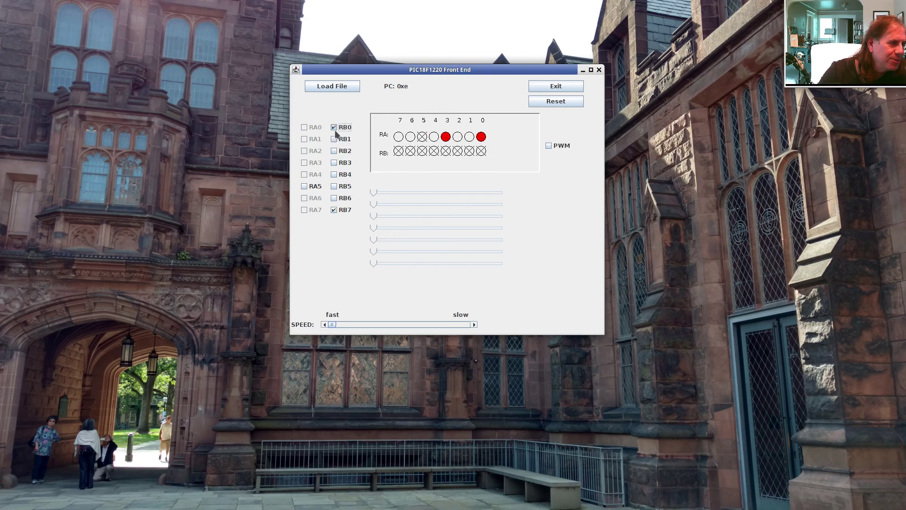